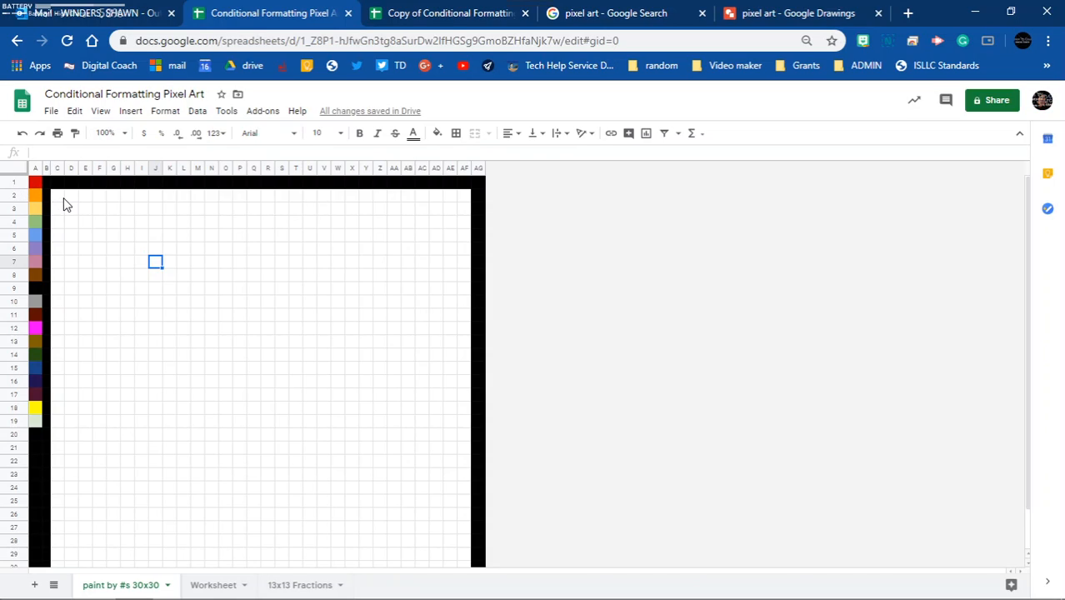
# - Enter 1 in cell I6 and 10 in cell M6 of the paint by #s grid
pyautogui.click(141, 251)
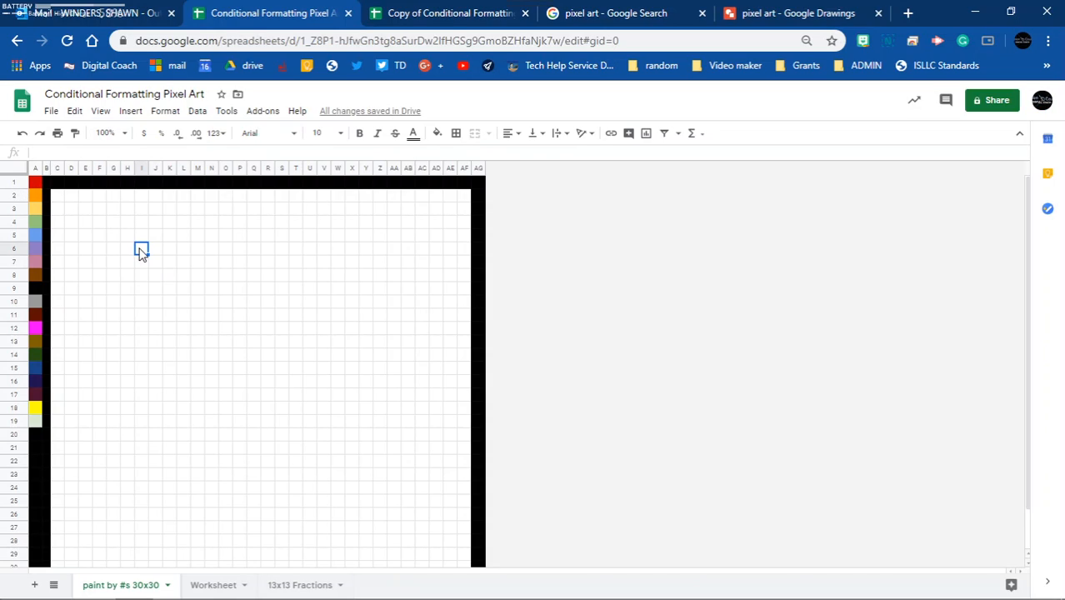
pyautogui.write('1')
pyautogui.press('Return')
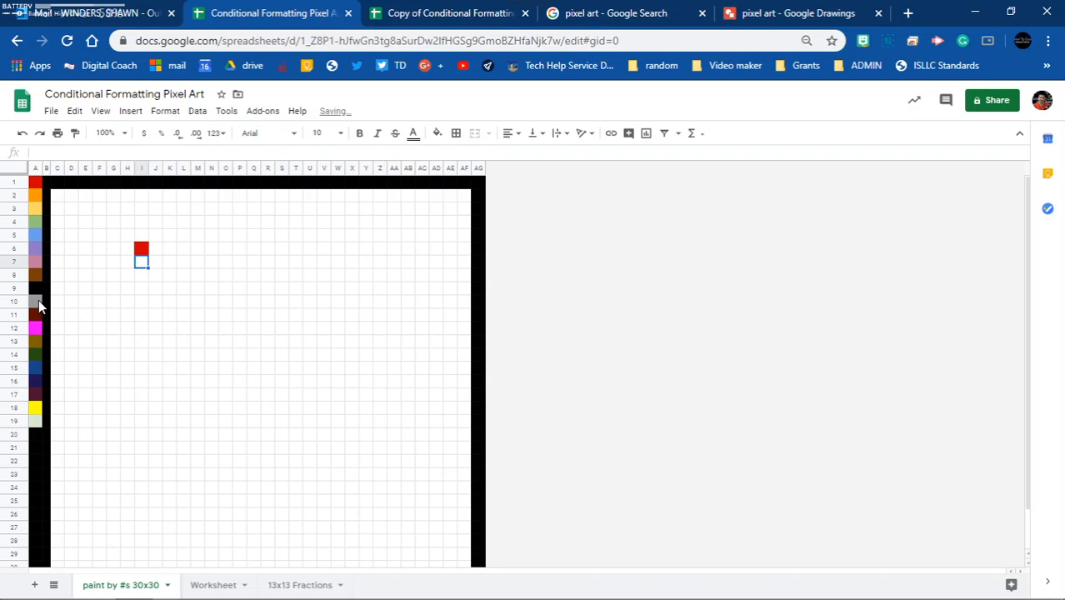
pyautogui.click(200, 249)
pyautogui.write('10')
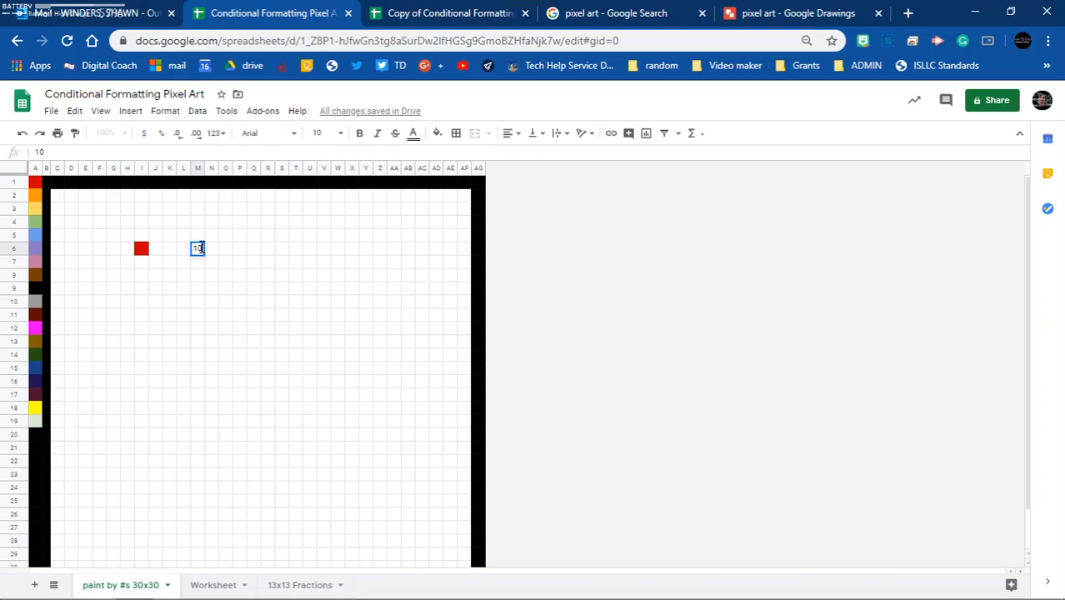
pyautogui.press('Return')
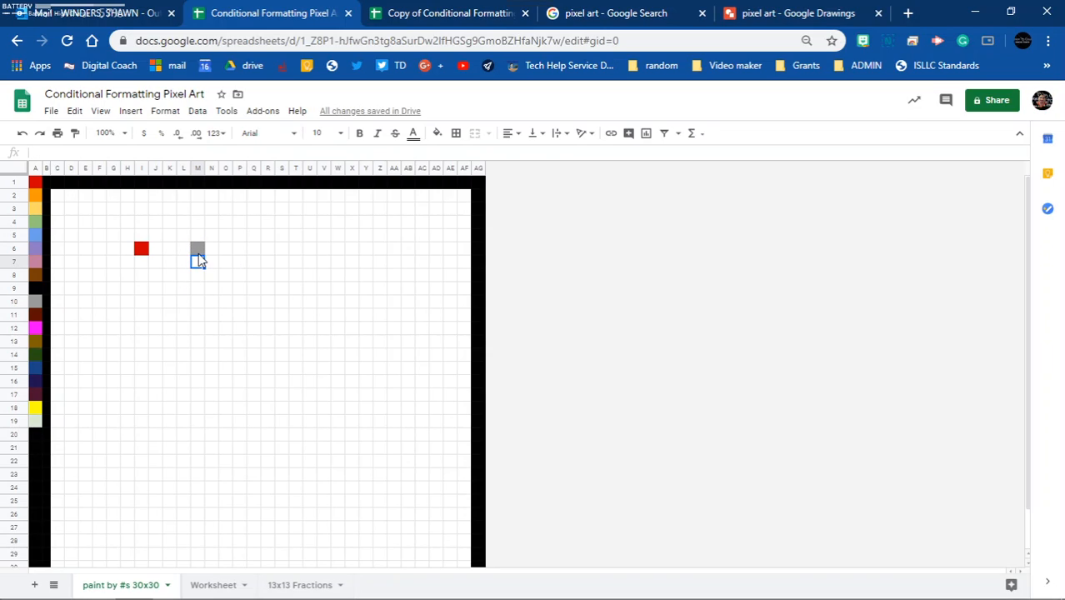
# - Clear the test numbers from cells M6 and I6
pyautogui.click(199, 253)
pyautogui.press('Delete')
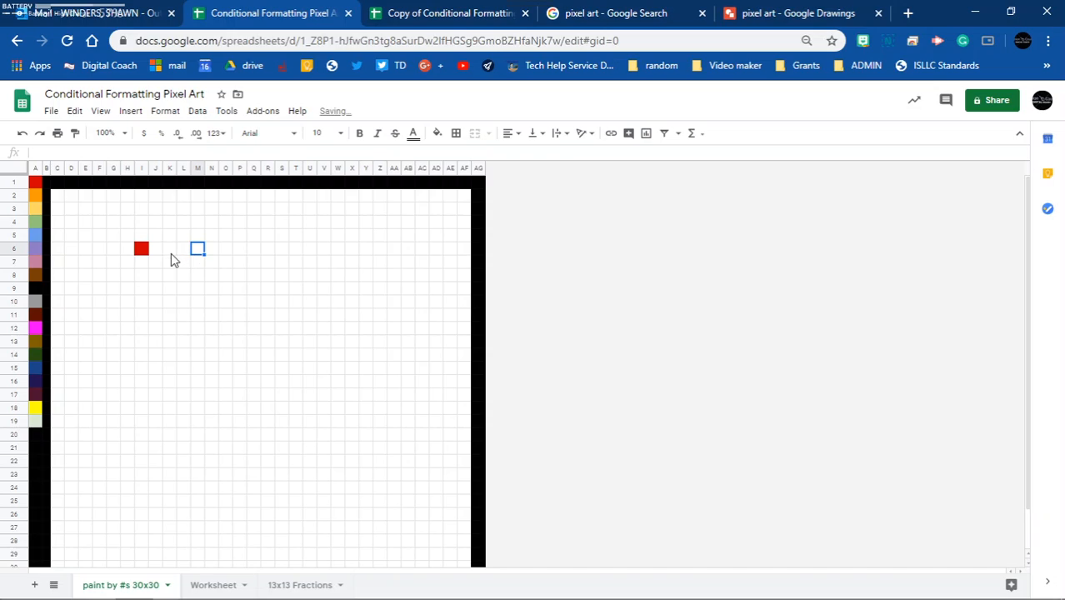
pyautogui.click(143, 252)
pyautogui.press('Delete')
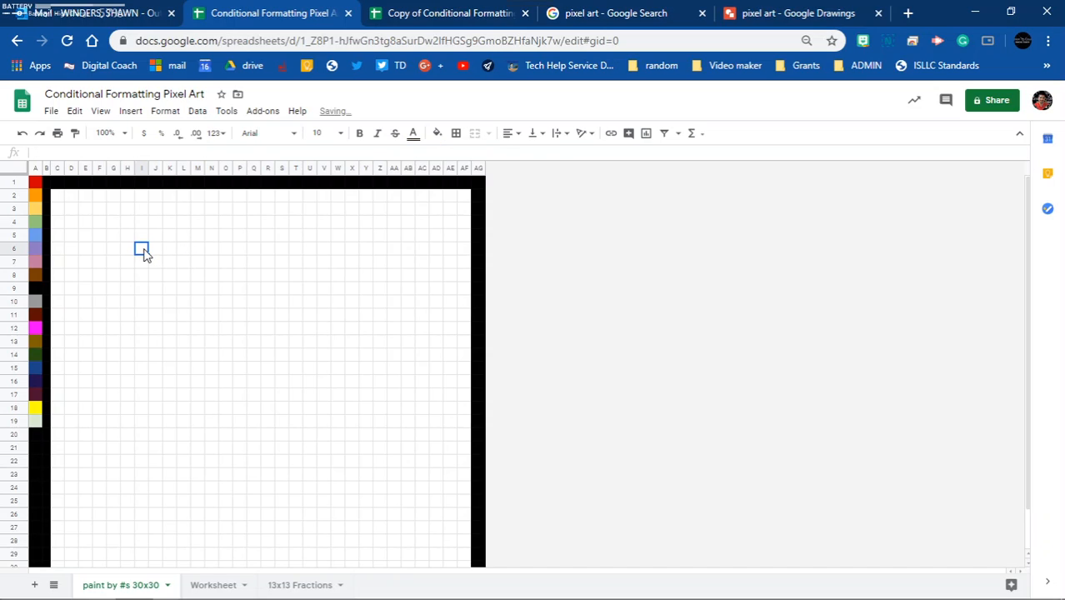
# - Close the pixel art drawing and switch to the Copy of Conditional Formatting Pixel Art spreadsheet
pyautogui.click(798, 12)
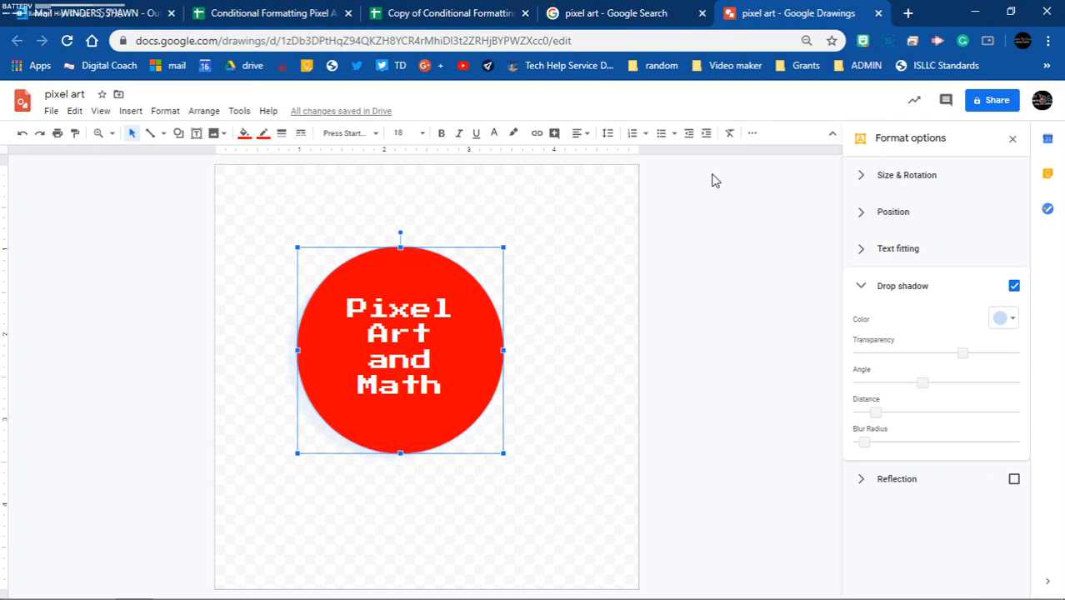
pyautogui.click(878, 12)
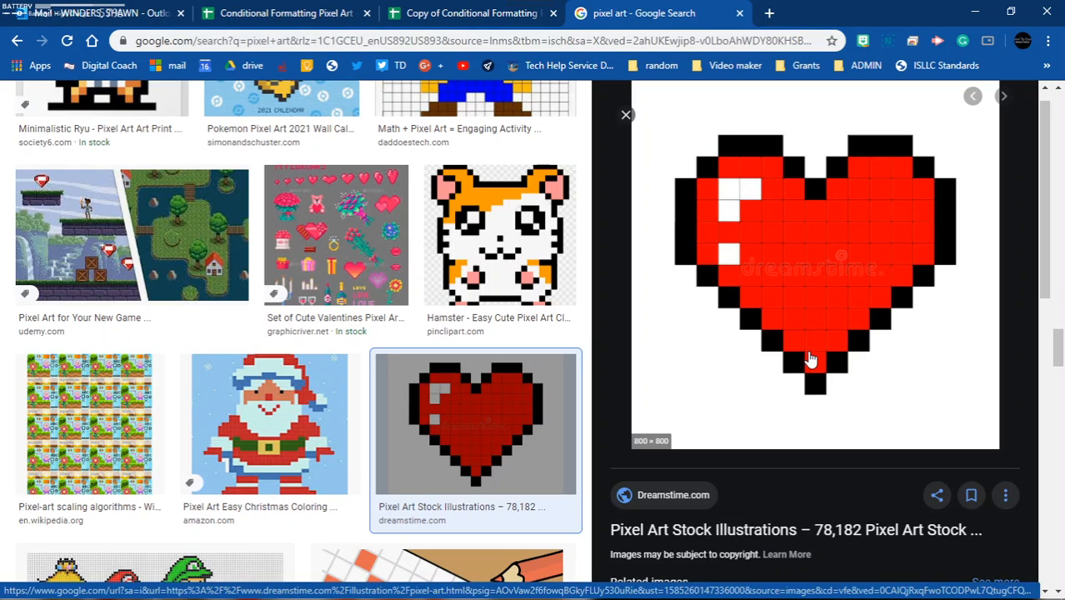
pyautogui.click(428, 20)
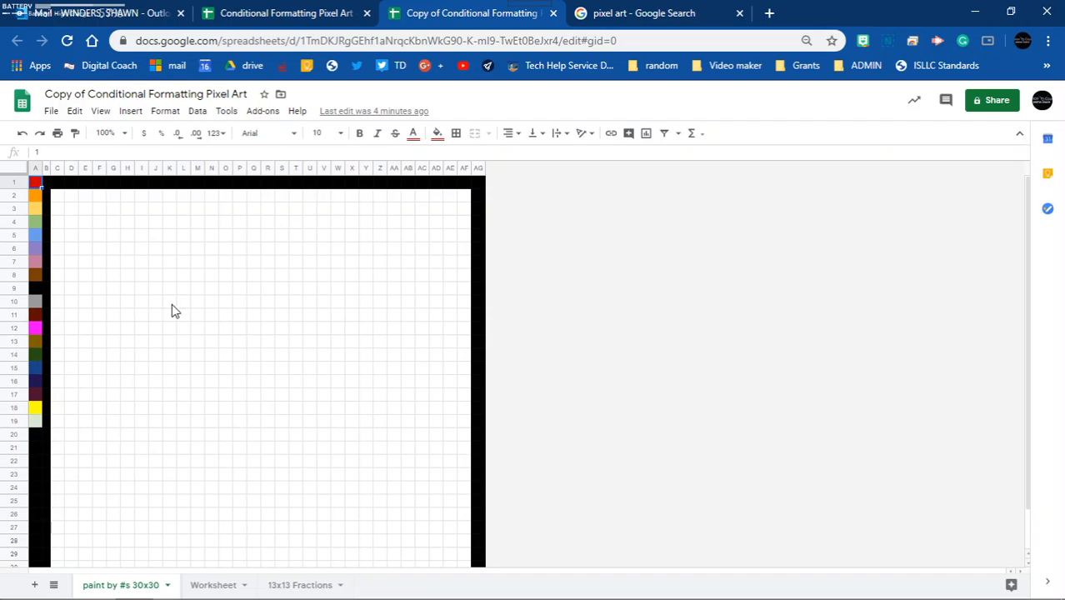
# - Start the heart's black outline by entering 9 in cells J9, K9 and L9
pyautogui.click(155, 290)
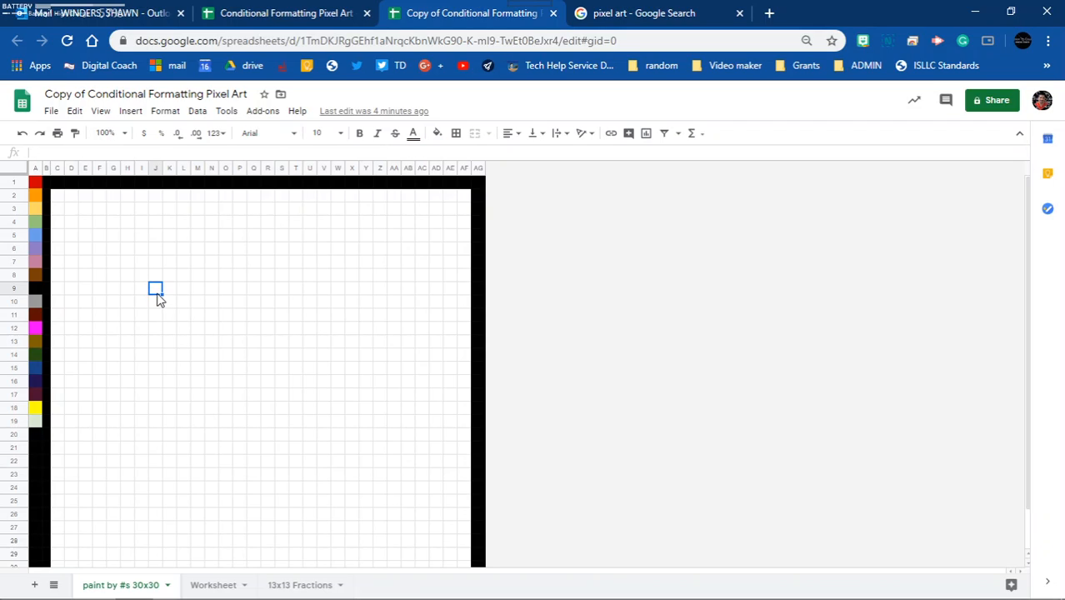
pyautogui.write('9')
pyautogui.press('Tab')
pyautogui.write('9')
pyautogui.press('Tab')
pyautogui.write('9')
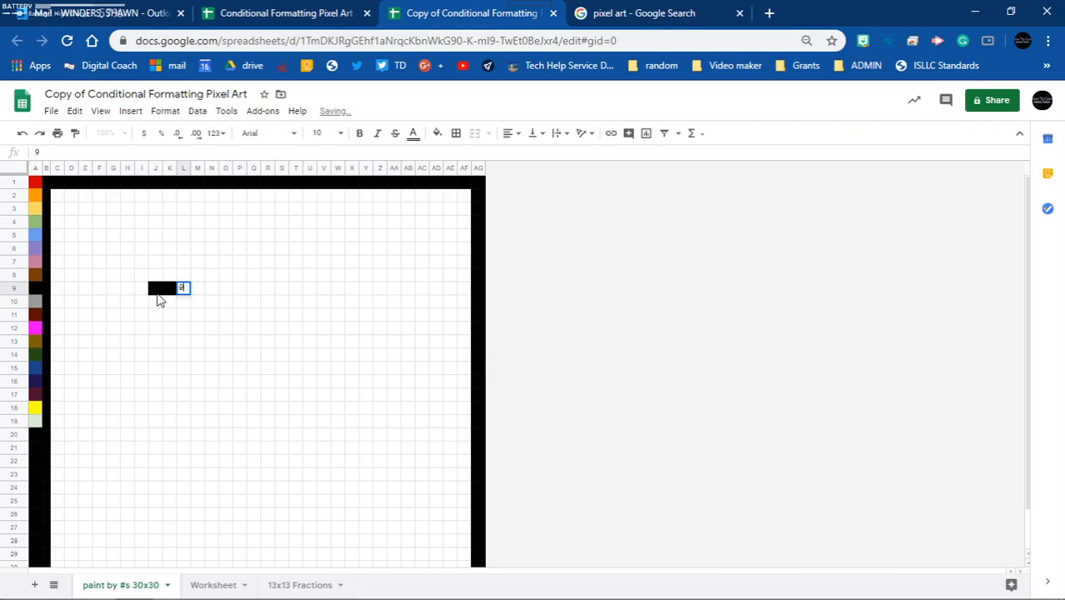
pyautogui.press('Down')
# - Continue the outline diagonally down to the heart's notch by entering 9 in M10, N11 and O12
pyautogui.press('Right')
pyautogui.write('9')
pyautogui.press('Down')
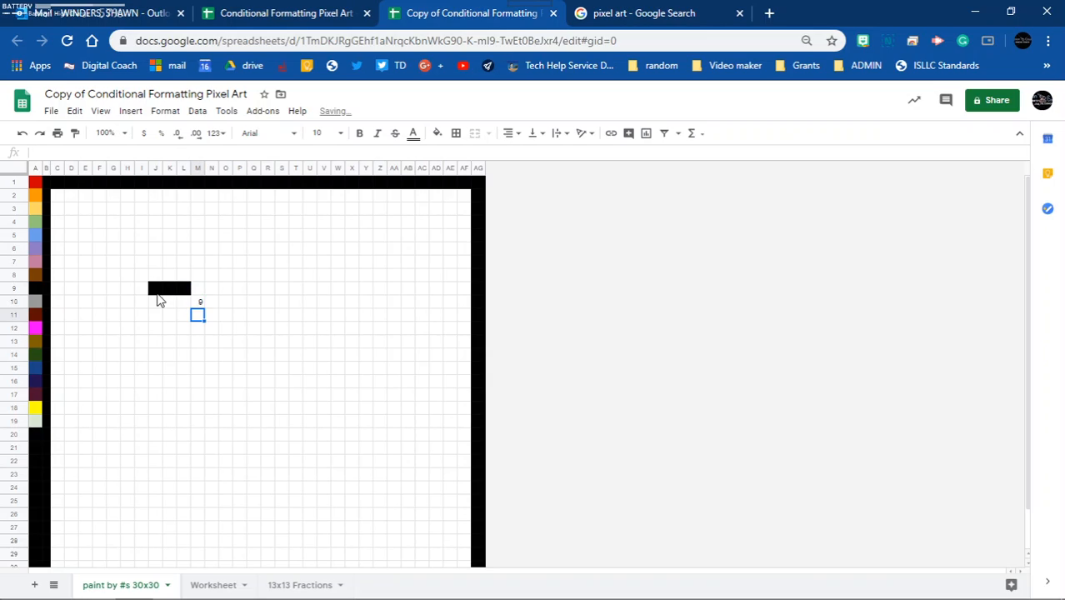
pyautogui.press('Right')
pyautogui.write('9')
pyautogui.press('Down')
pyautogui.press('Right')
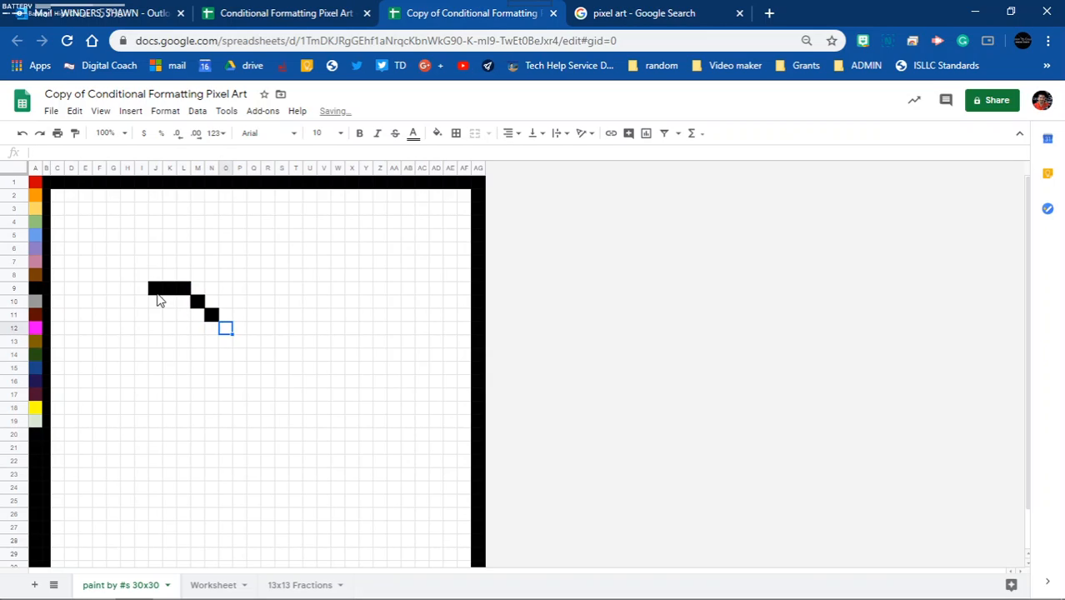
pyautogui.write('9')
pyautogui.press('Up')
# - Build the outline back up from the notch by entering 9 in P11, R10 and Q10
pyautogui.press('Right')
pyautogui.write('9')
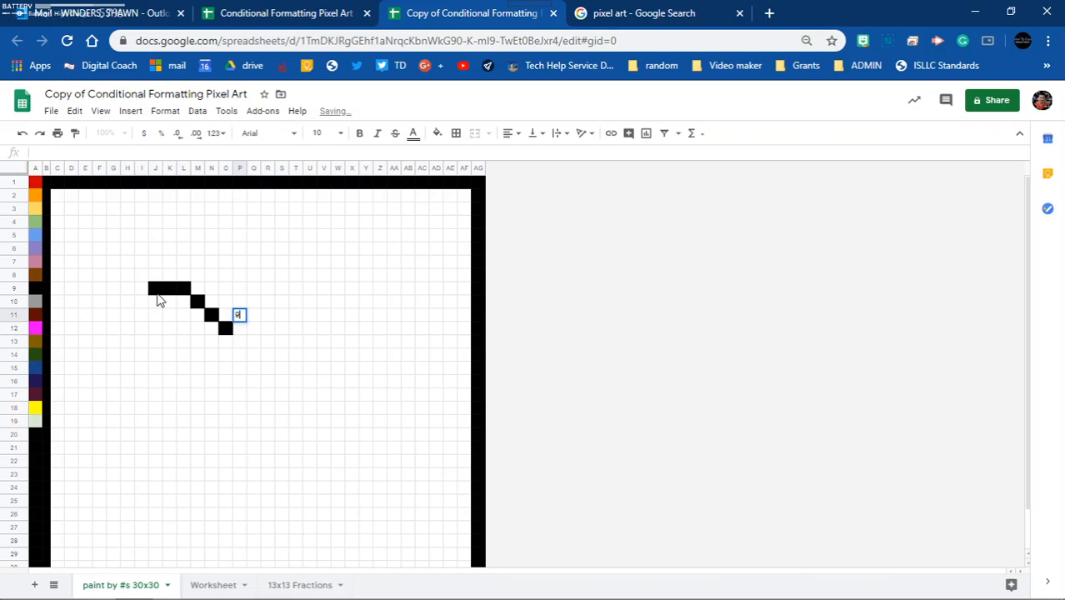
pyautogui.press('Up')
pyautogui.press('Right')
pyautogui.press('Right')
pyautogui.write('9')
pyautogui.press('Left')
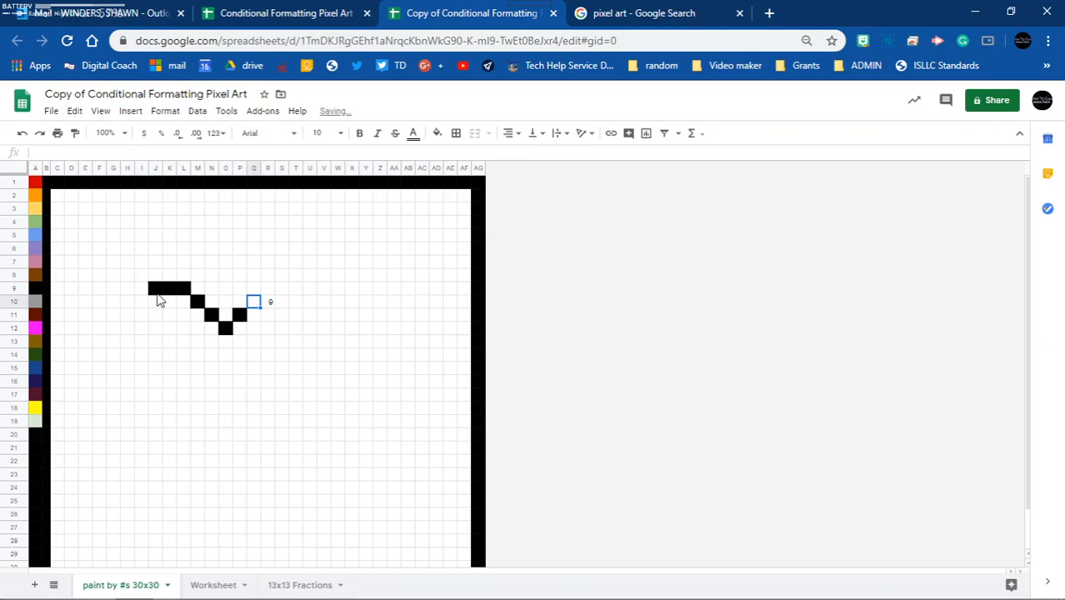
pyautogui.write('9')
pyautogui.press('Right')
# - Draw the upper edge of the heart's second lobe by entering 9 in cells R9 through U9
pyautogui.press('Up')
pyautogui.write('9')
pyautogui.press('Right')
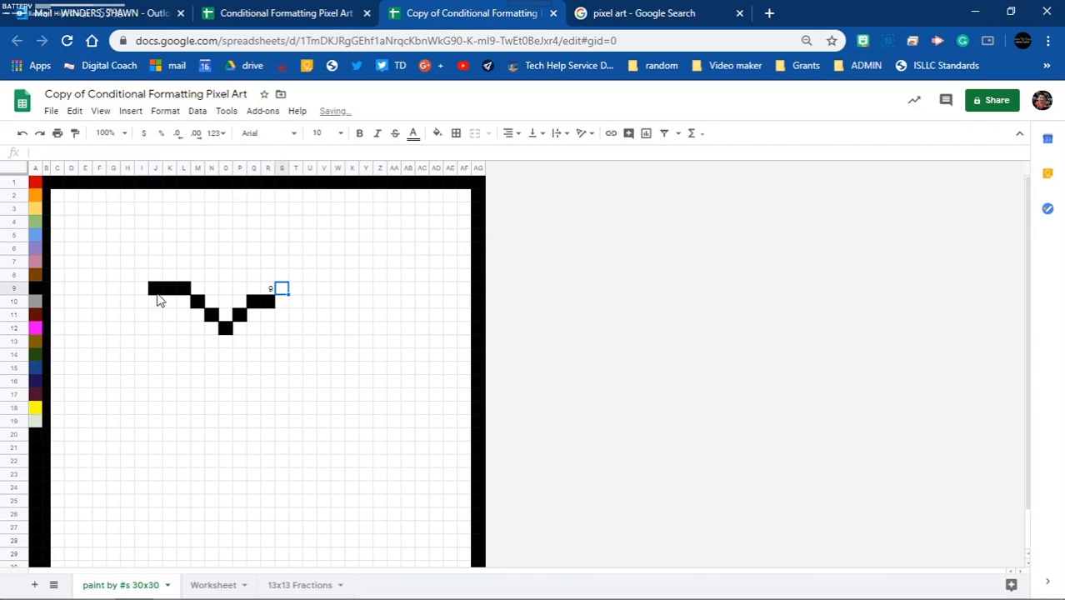
pyautogui.write('9')
pyautogui.press('Right')
pyautogui.write('9')
pyautogui.press('Right')
pyautogui.write('9')
pyautogui.press('Down')
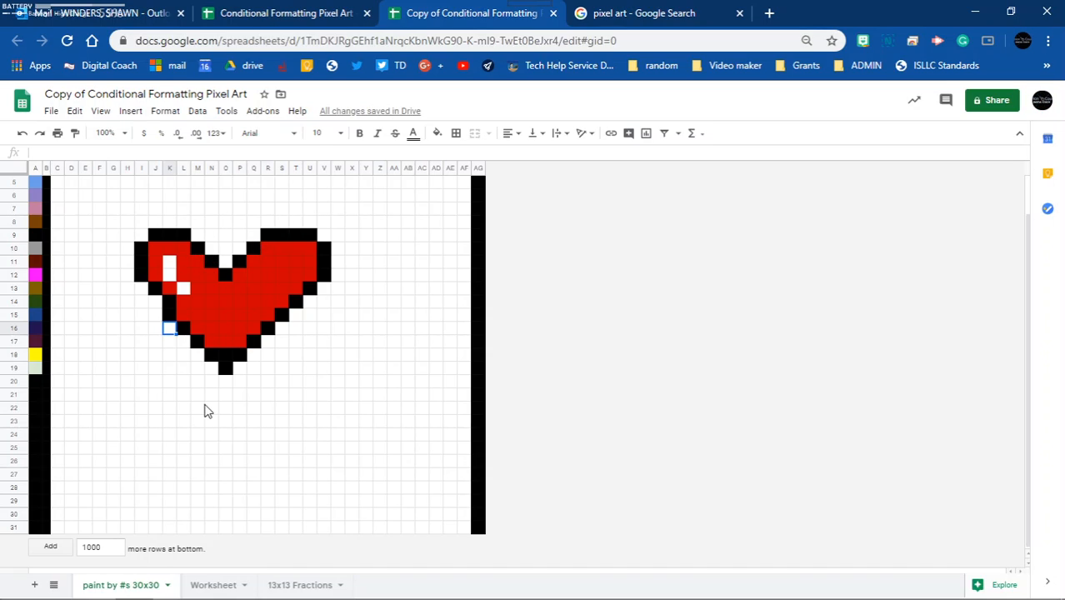
# - On the Worksheet sheet, enter 35 in C2 as the number of red cells
pyautogui.click(215, 587)
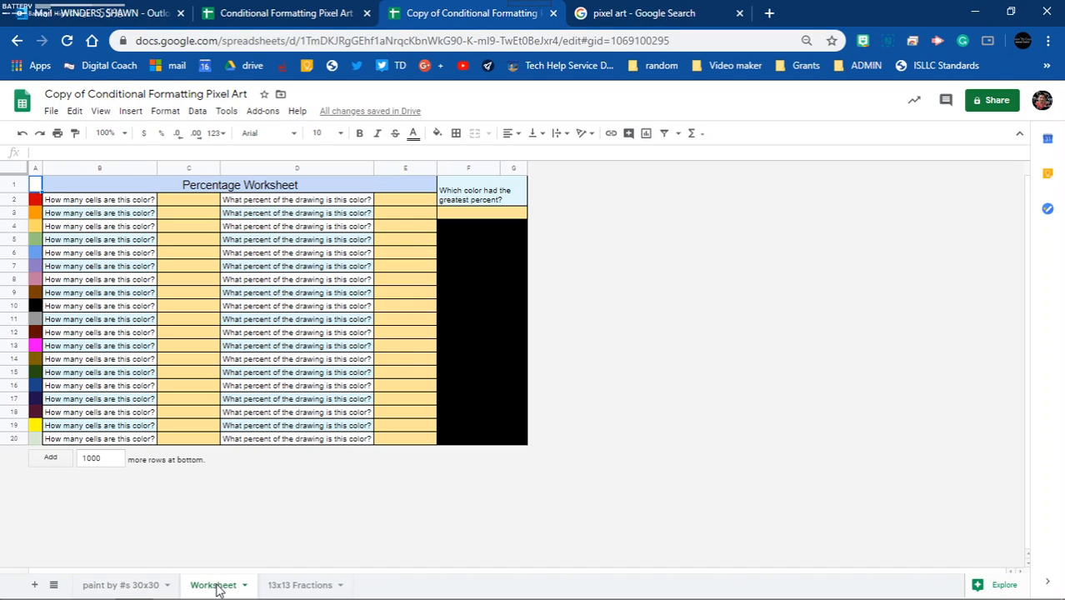
pyautogui.click(169, 199)
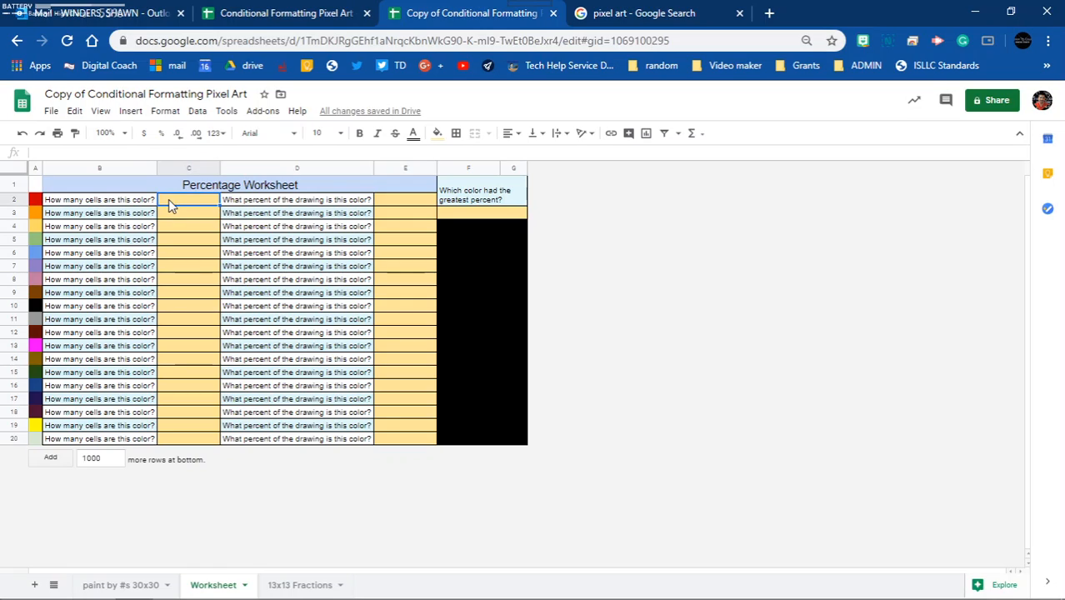
pyautogui.click(117, 586)
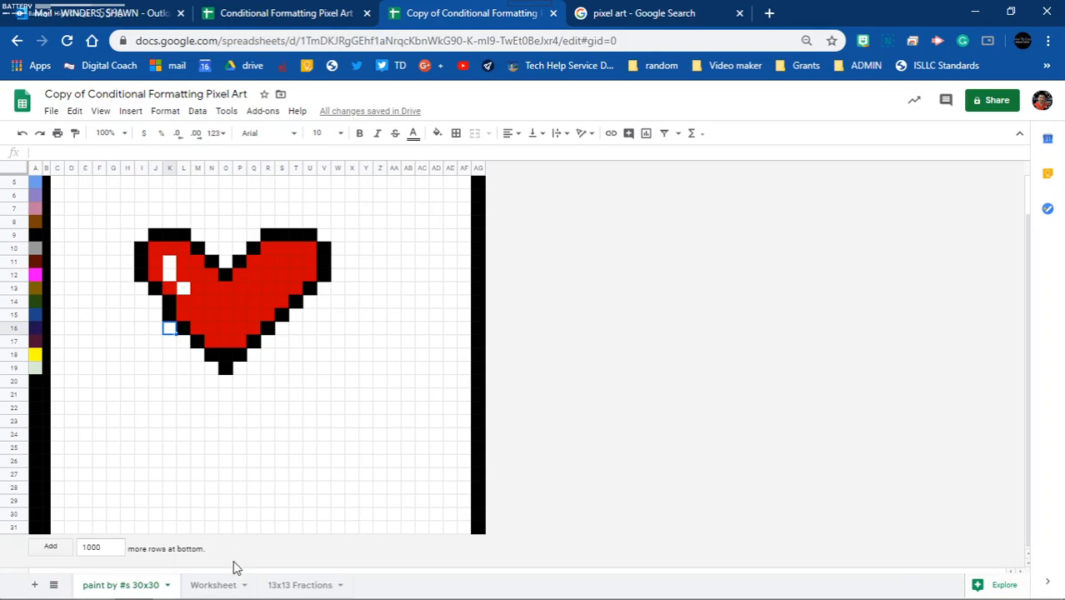
pyautogui.click(221, 585)
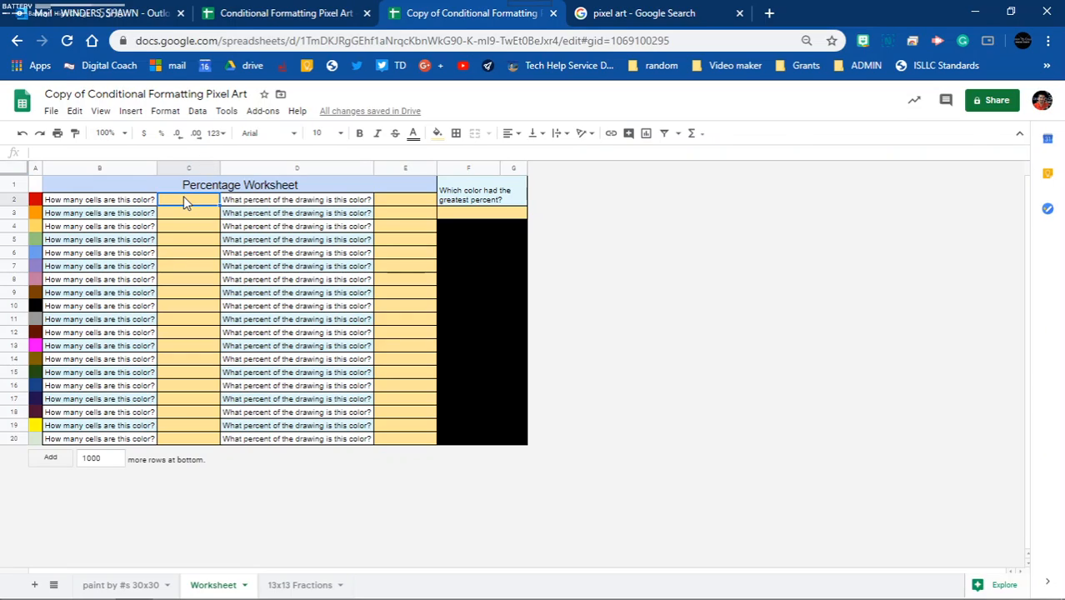
pyautogui.write('35')
pyautogui.press('Return')
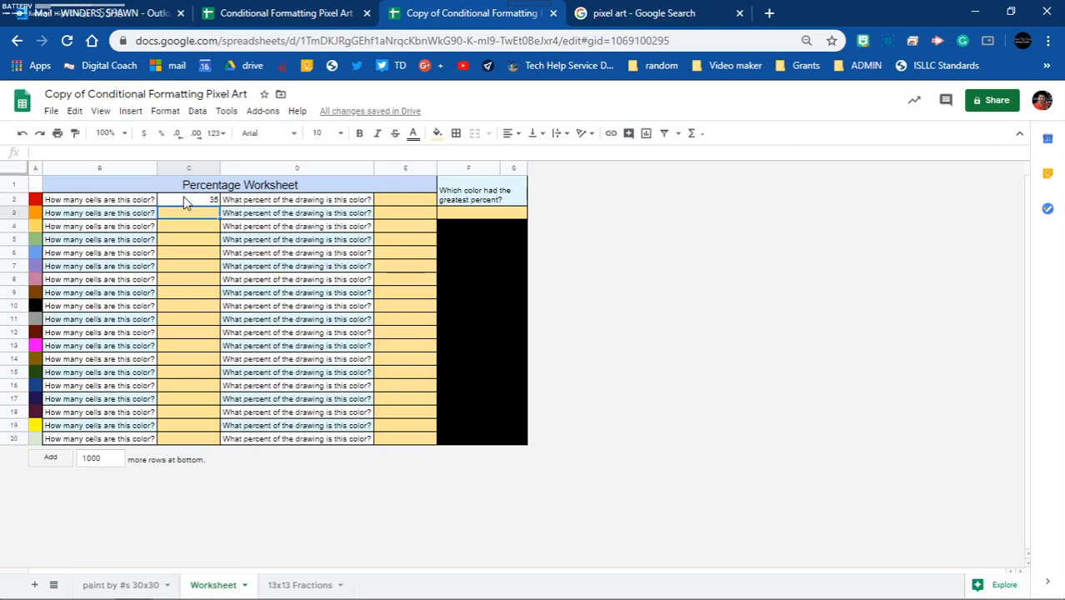
# - Enter 10 in C10 as the number of black cells
pyautogui.press('Down')
pyautogui.press('Down')
pyautogui.press('Down')
pyautogui.press('Down')
pyautogui.press('Down')
pyautogui.press('Down')
pyautogui.press('Down')
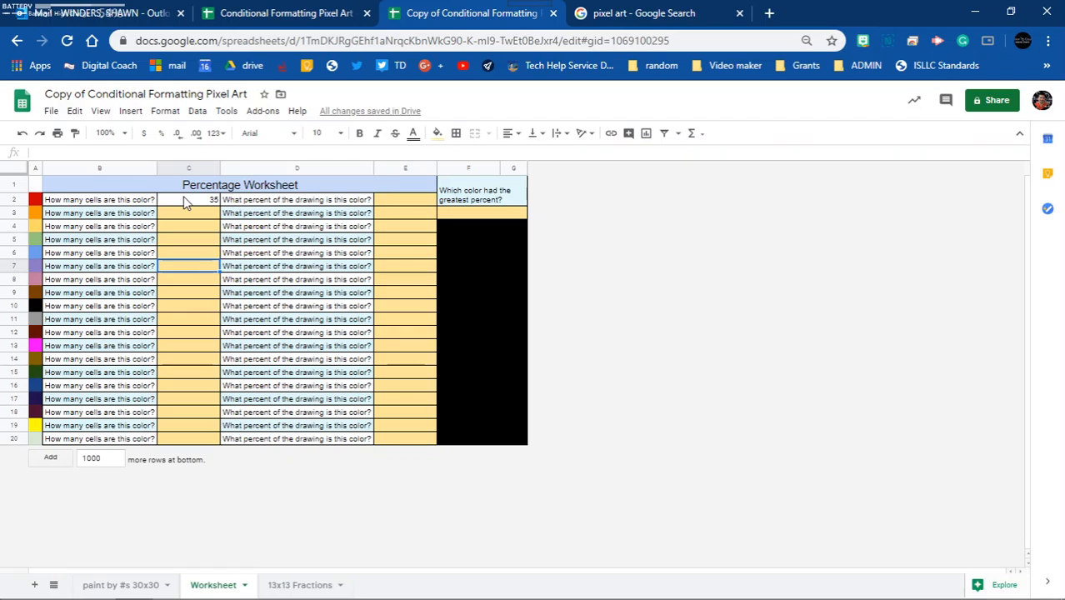
pyautogui.write('10')
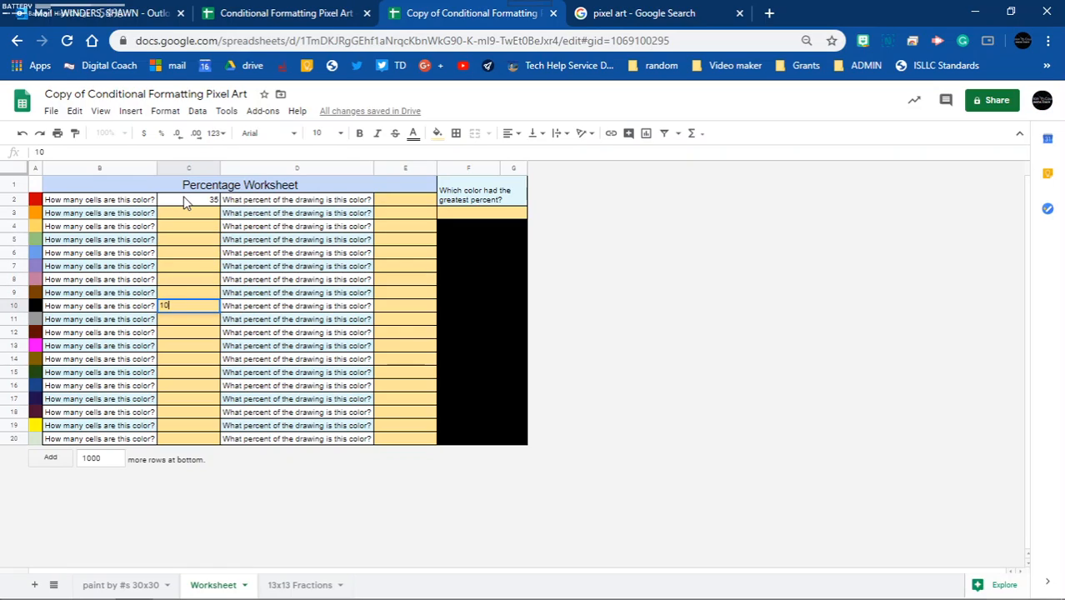
pyautogui.press('Return')
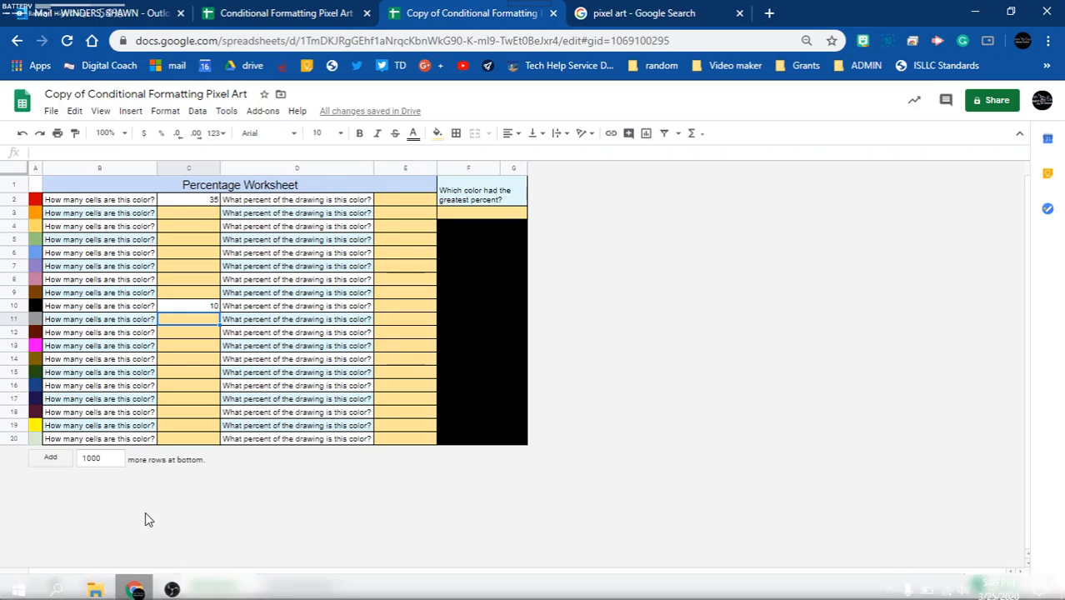
# - Recheck the heart drawing and enter 35/900 in E2 of the Worksheet sheet as the red percentage answer
pyautogui.click(121, 584)
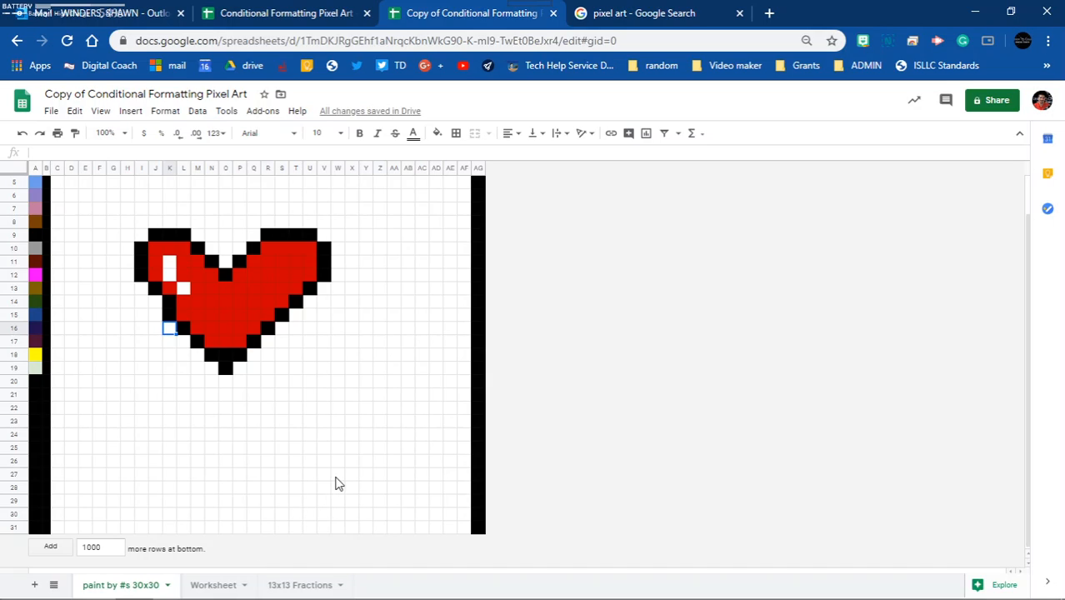
pyautogui.click(215, 585)
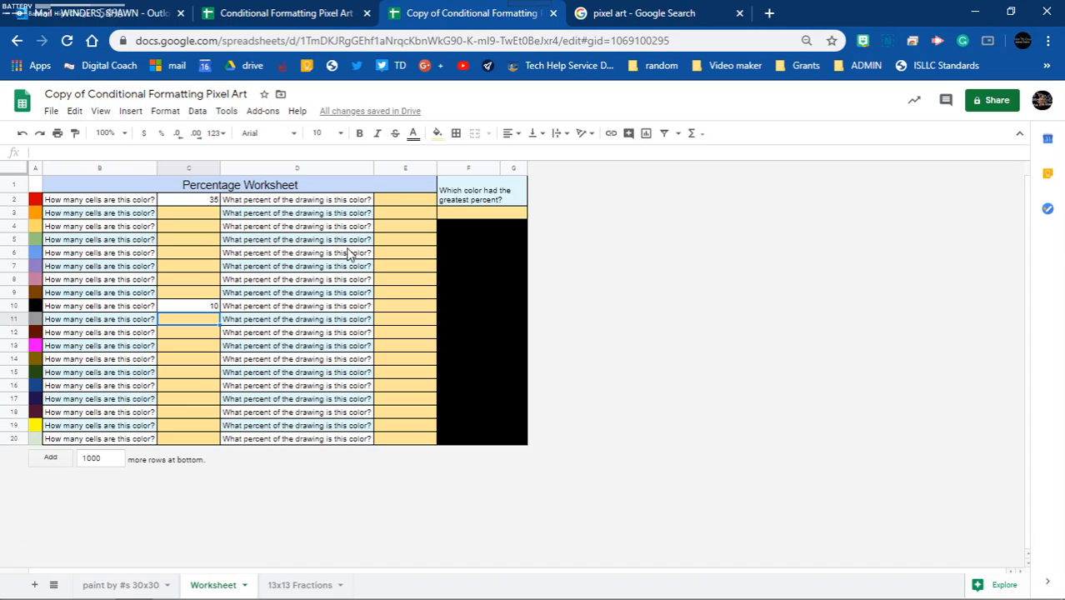
pyautogui.click(400, 202)
pyautogui.write('35/1')
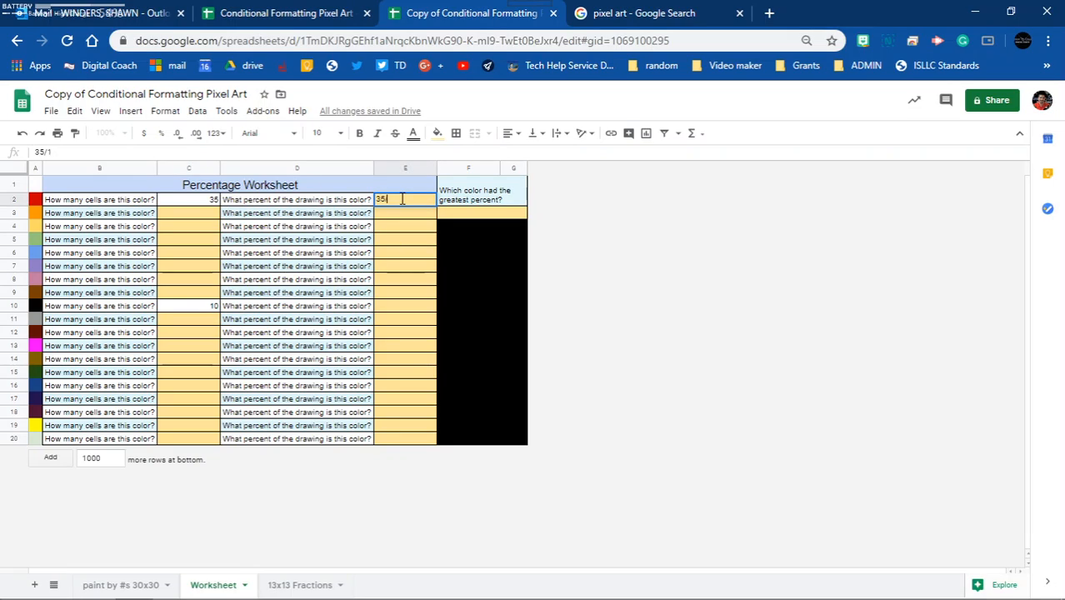
pyautogui.press('BackSpace')
pyautogui.write('900')
pyautogui.click(478, 202)
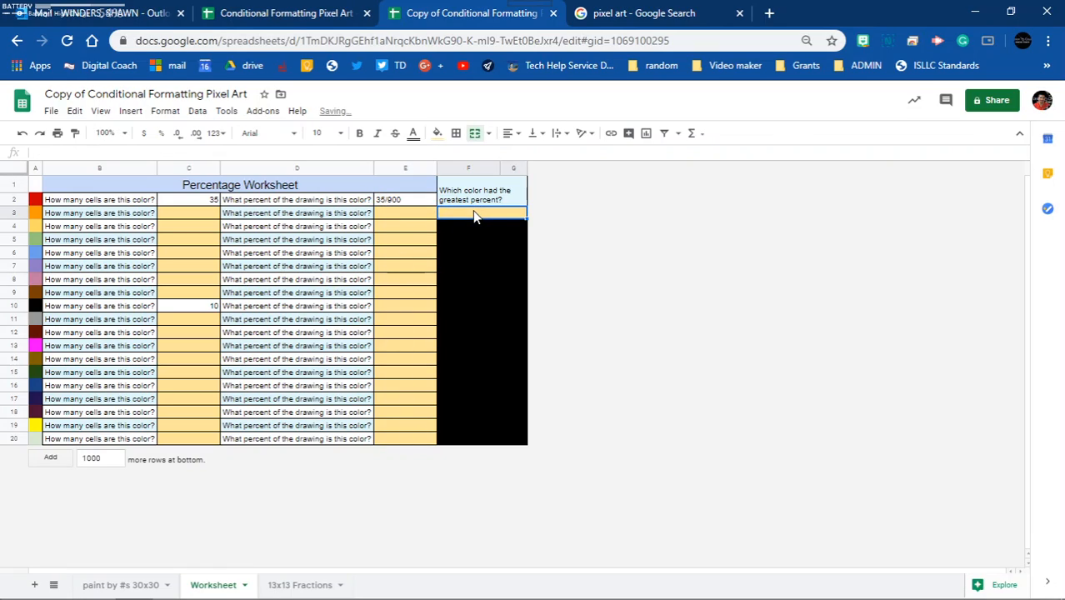
# - Clear the sample answers from cells E2, C2 and C10 of the percentage worksheet
pyautogui.click(424, 200)
pyautogui.press('Delete')
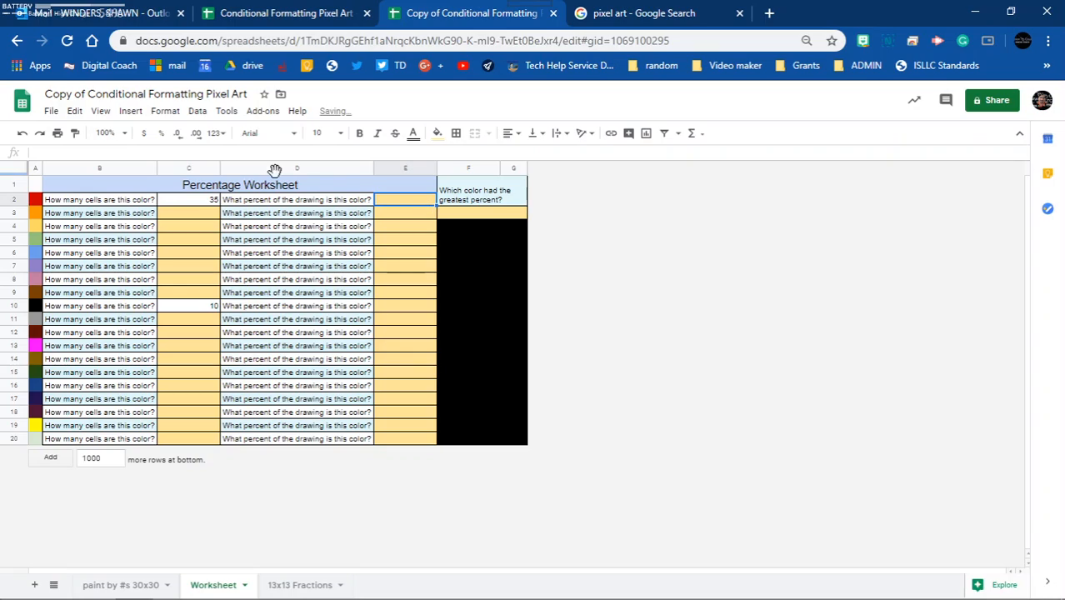
pyautogui.click(210, 204)
pyautogui.press('Delete')
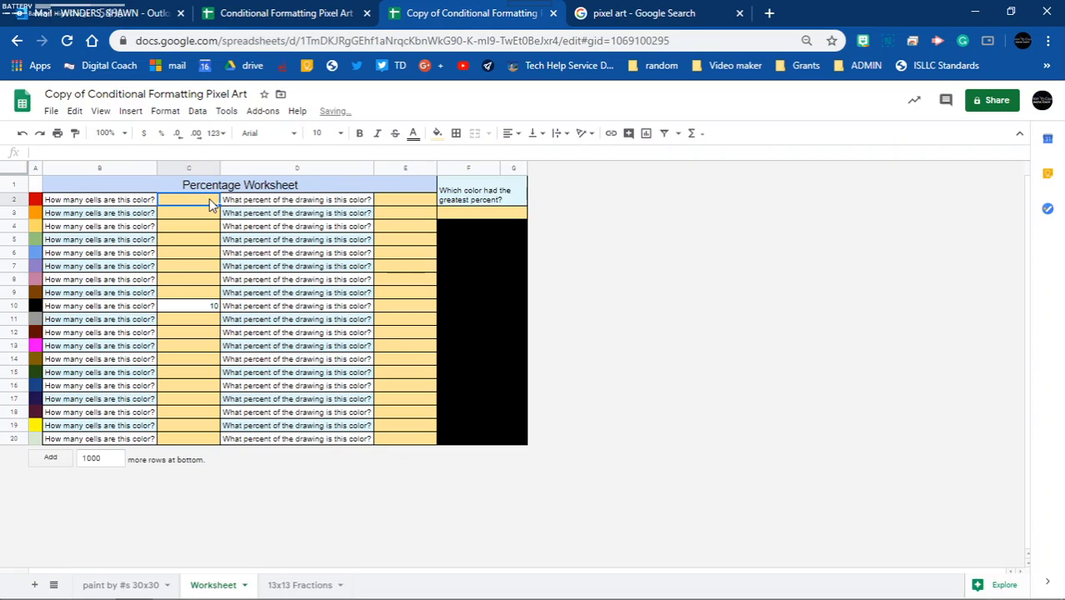
pyautogui.click(190, 309)
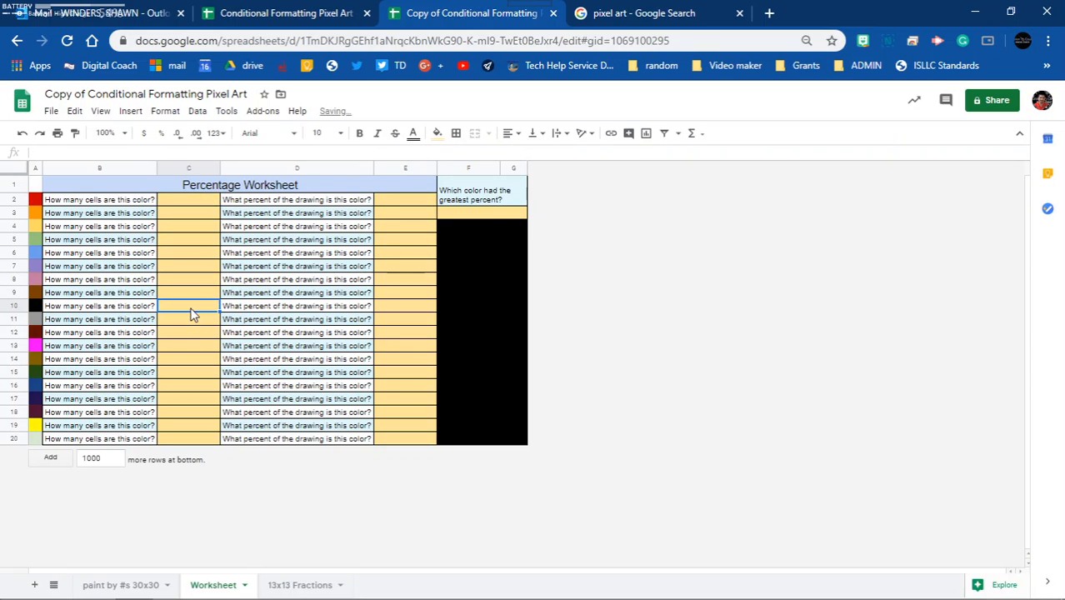
# - On the paint by #s 30x30 sheet, color the heart's white highlight by entering 19 in K11, K12 and L13
pyautogui.click(140, 584)
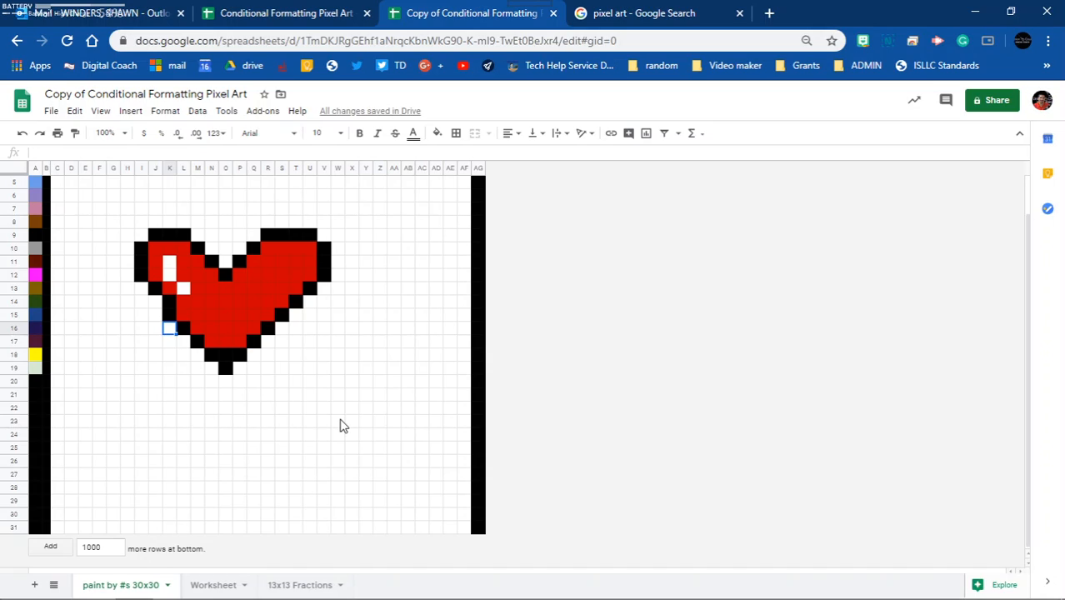
pyautogui.click(169, 263)
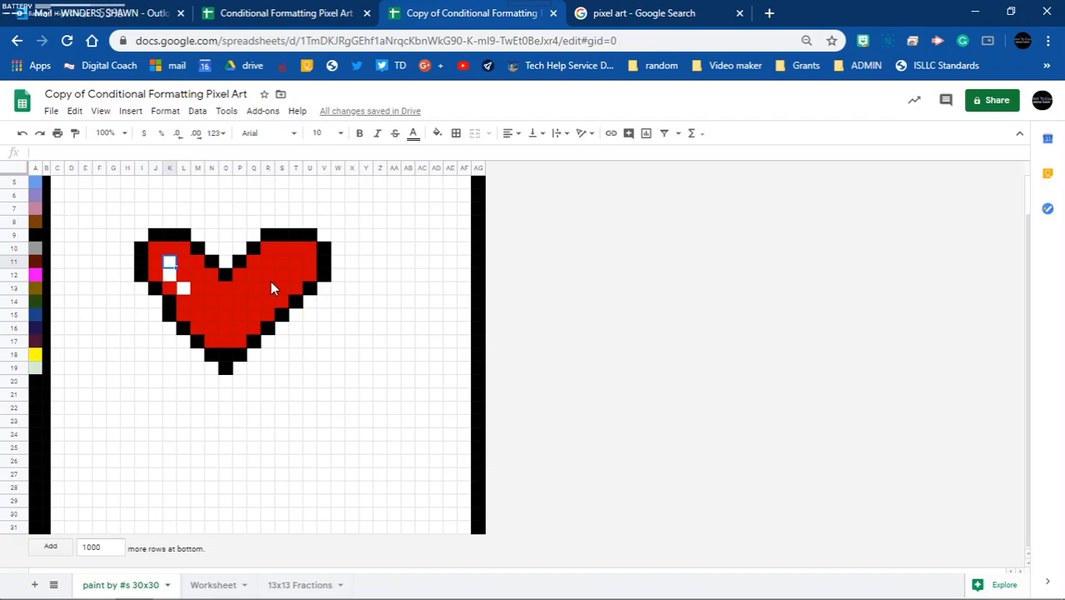
pyautogui.write('19')
pyautogui.press('Return')
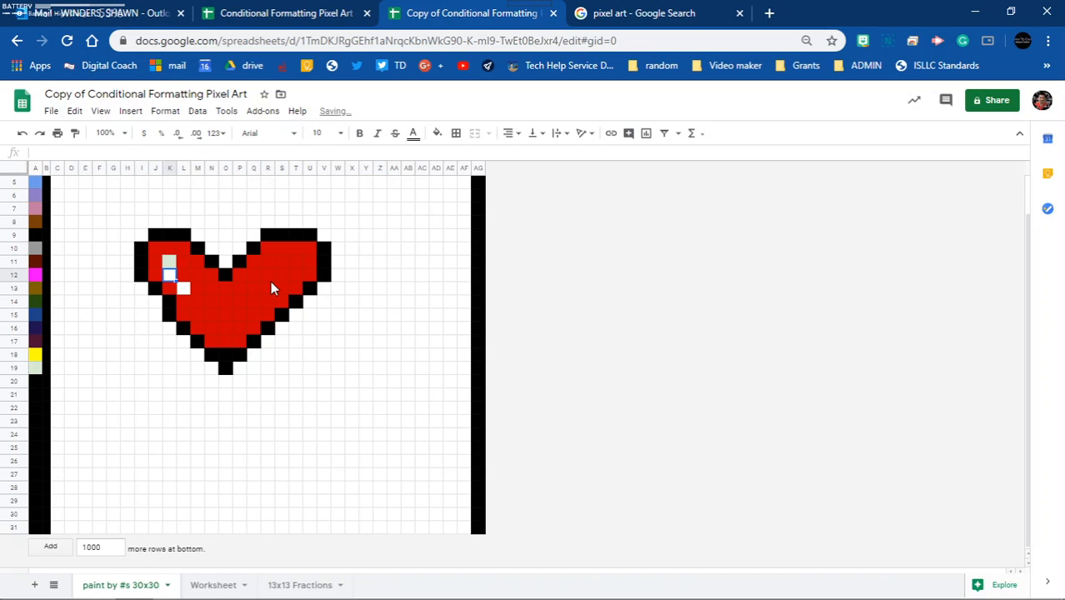
pyautogui.write('19')
pyautogui.press('Return')
pyautogui.press('Right')
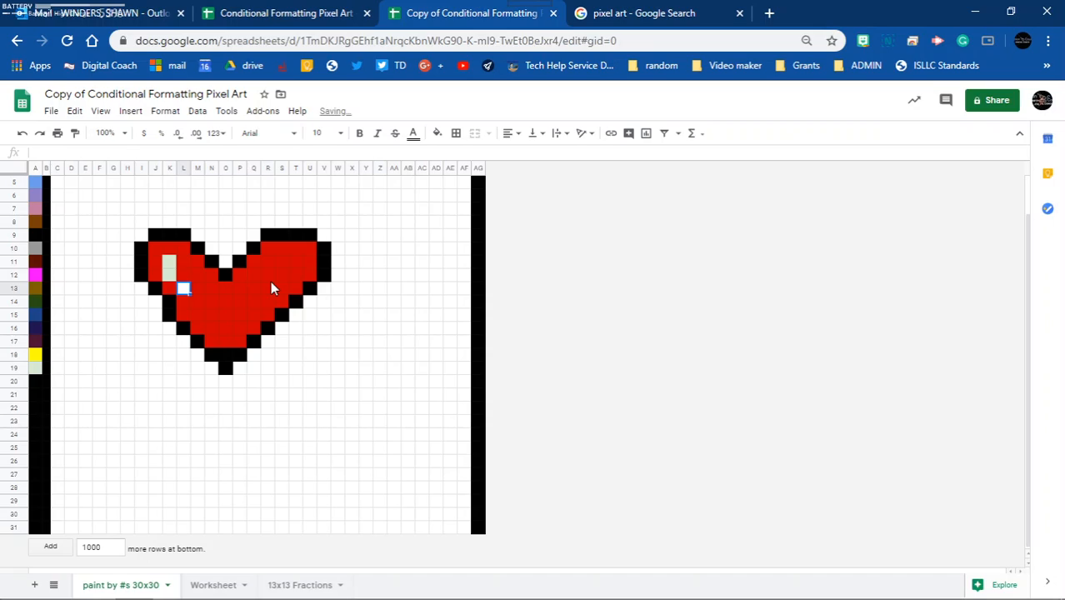
pyautogui.write('19')
pyautogui.press('Return')
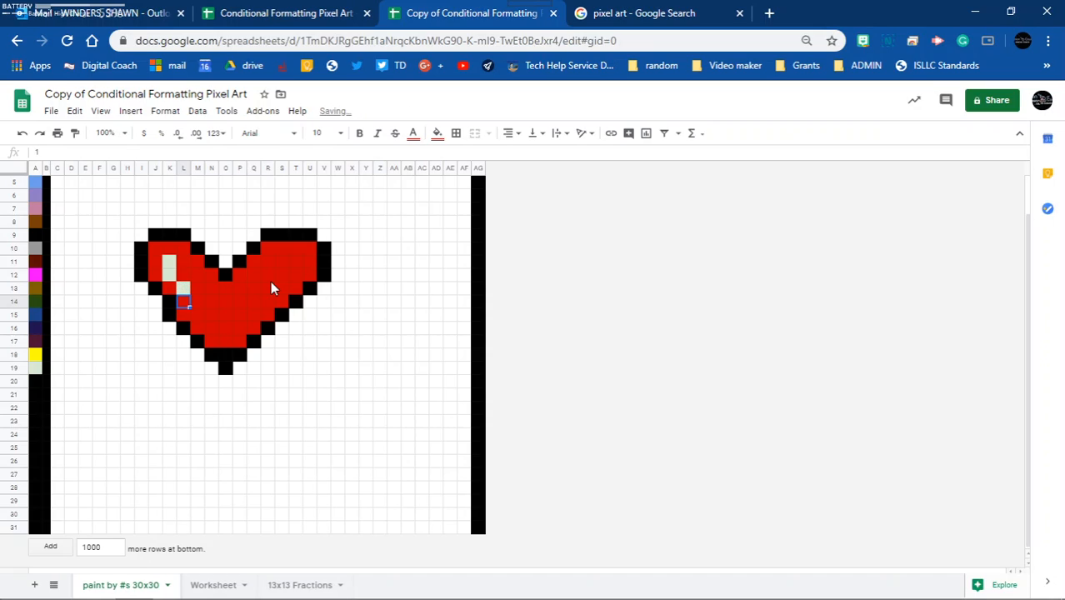
# - Return the selection to cell A1 at the start of the color key
pyautogui.press('Up')
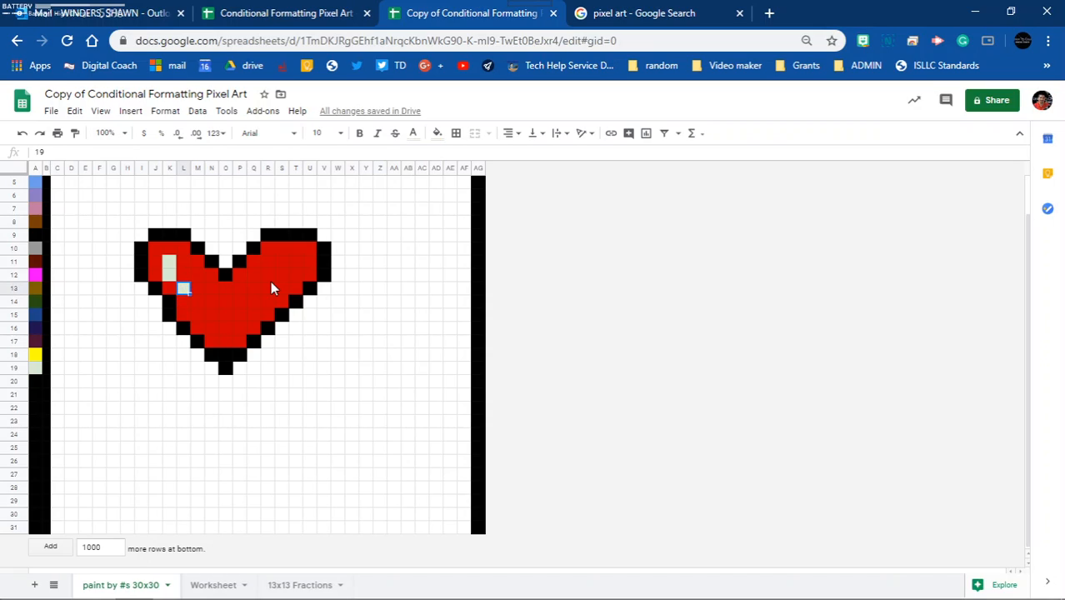
pyautogui.press('Left')
pyautogui.press('Up')
pyautogui.press('Up')
pyautogui.press('Left')
pyautogui.press('Left')
pyautogui.press('Left')
pyautogui.press('Left')
pyautogui.press('Left')
pyautogui.press('Left')
pyautogui.press('Left')
pyautogui.press('Left')
pyautogui.press('Left')
pyautogui.press('Left')
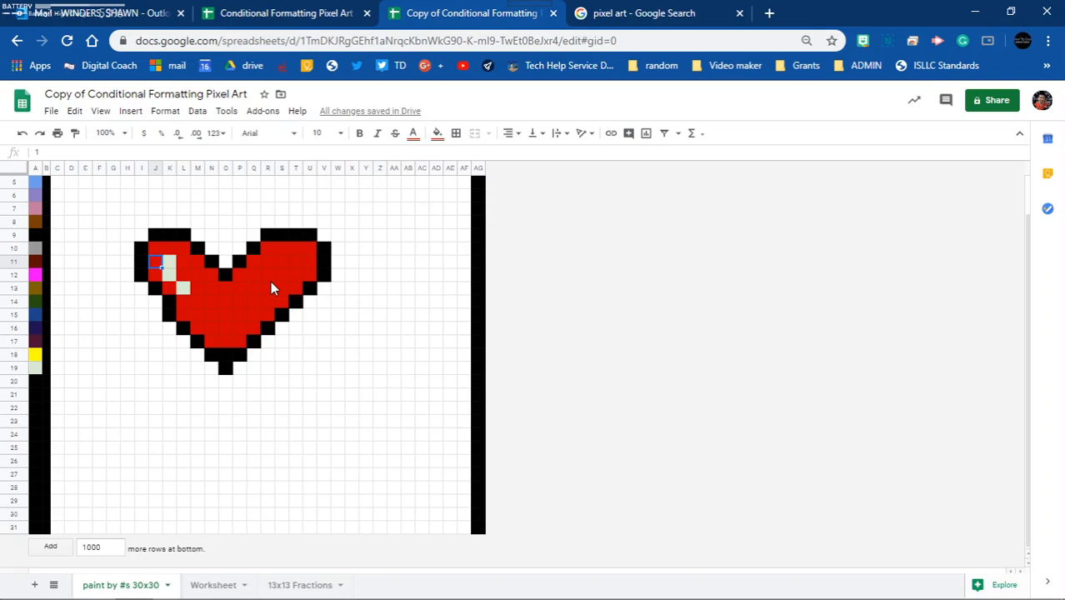
pyautogui.press('Up')
pyautogui.press('Up')
pyautogui.press('Up')
pyautogui.press('Up')
pyautogui.press('Up')
pyautogui.press('Up')
pyautogui.press('Up')
pyautogui.press('Up')
pyautogui.press('Up')
pyautogui.press('Up')
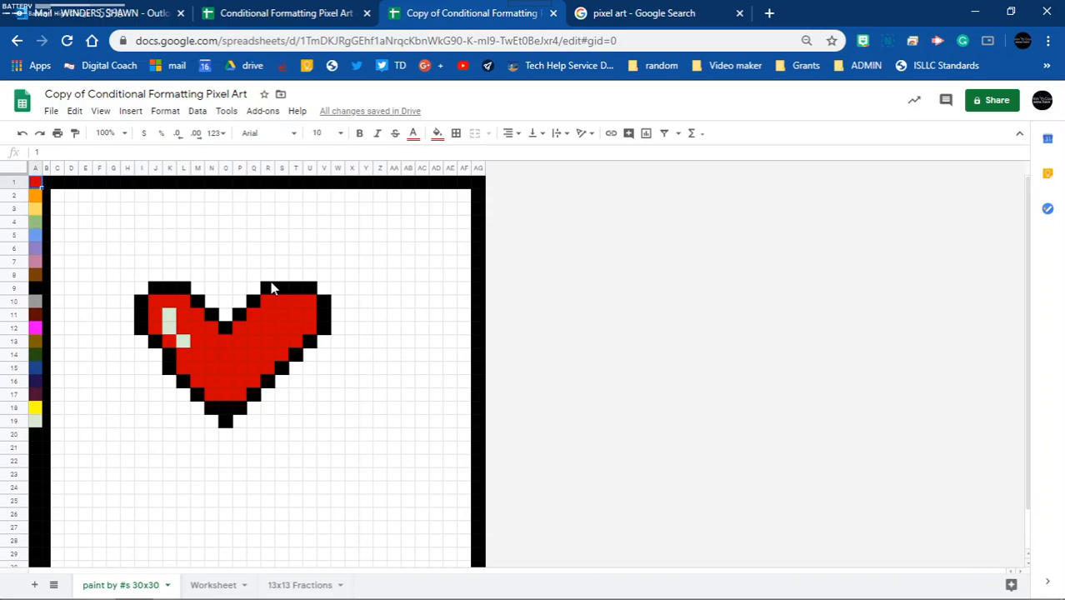